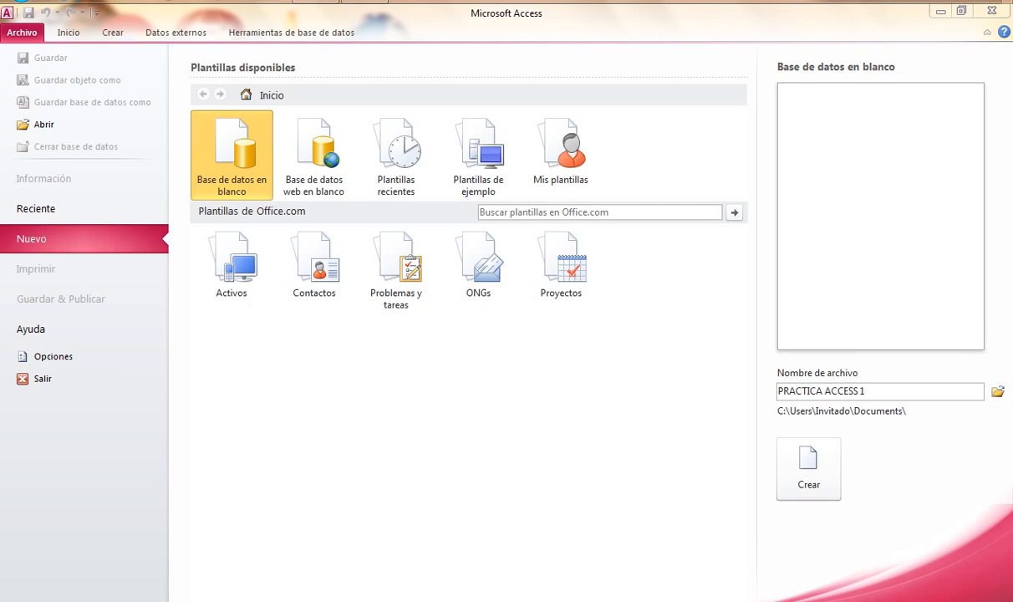
Step: Create the blank database PRACTICA ACCESS 1 and open its first table in Design view, saving it as DATOS GENERALES
{"action": "key", "text": "F7"}
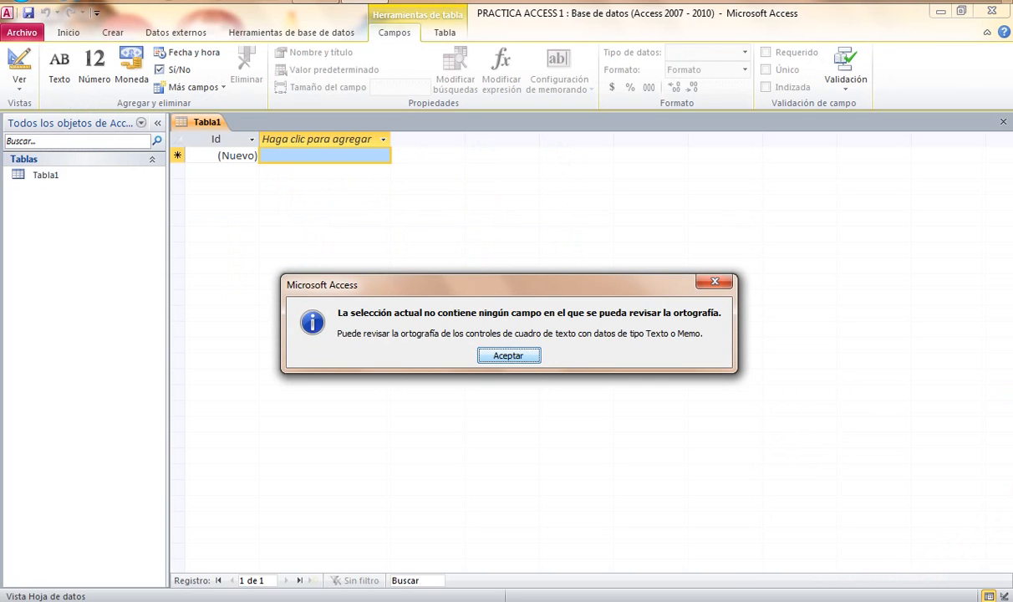
{"action": "key", "text": "Return"}
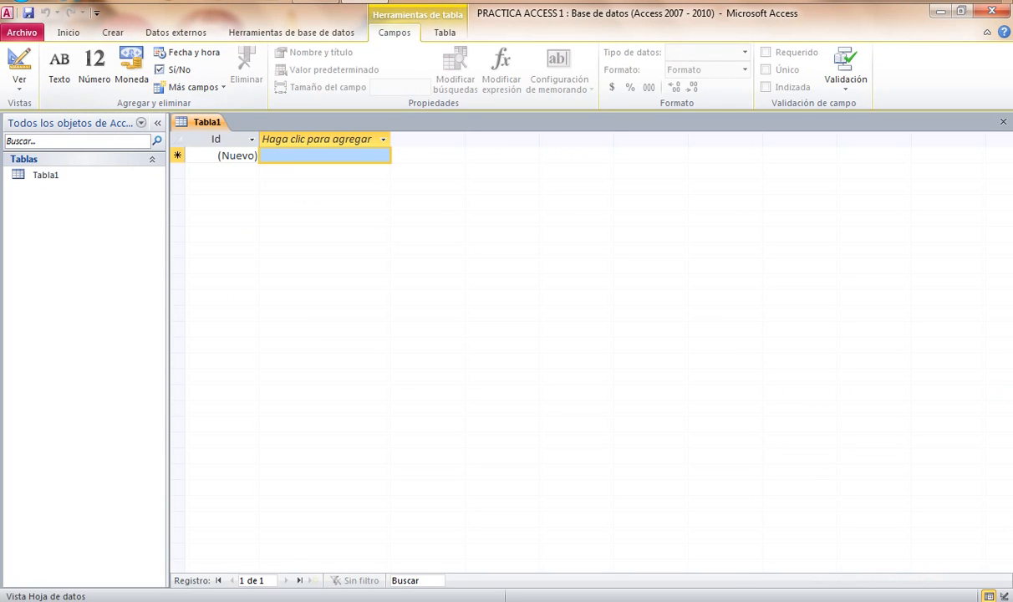
{"action": "right_click", "coordinate": [207, 122]}
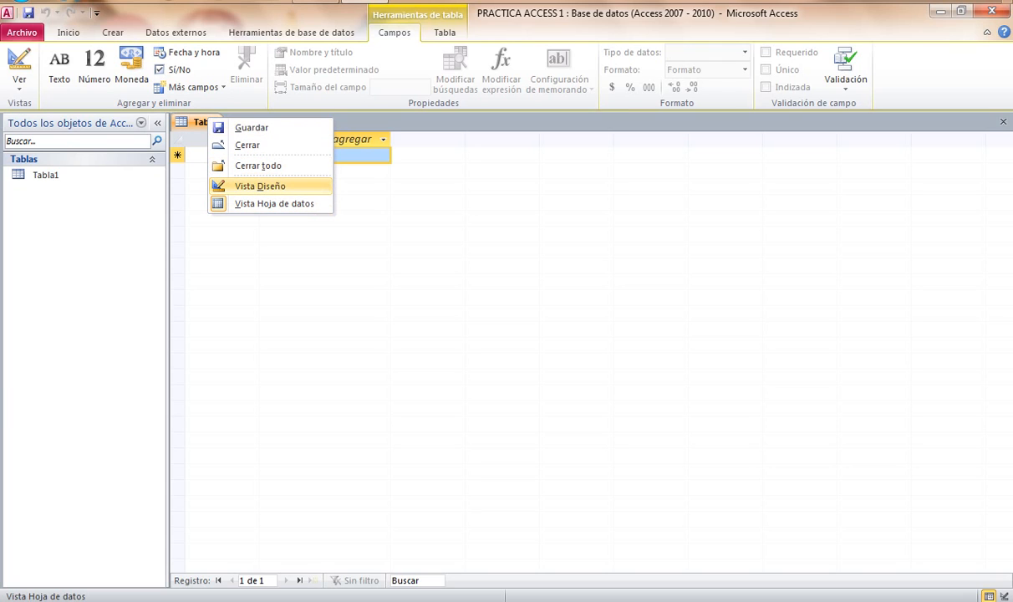
{"action": "left_click", "coordinate": [260, 186]}
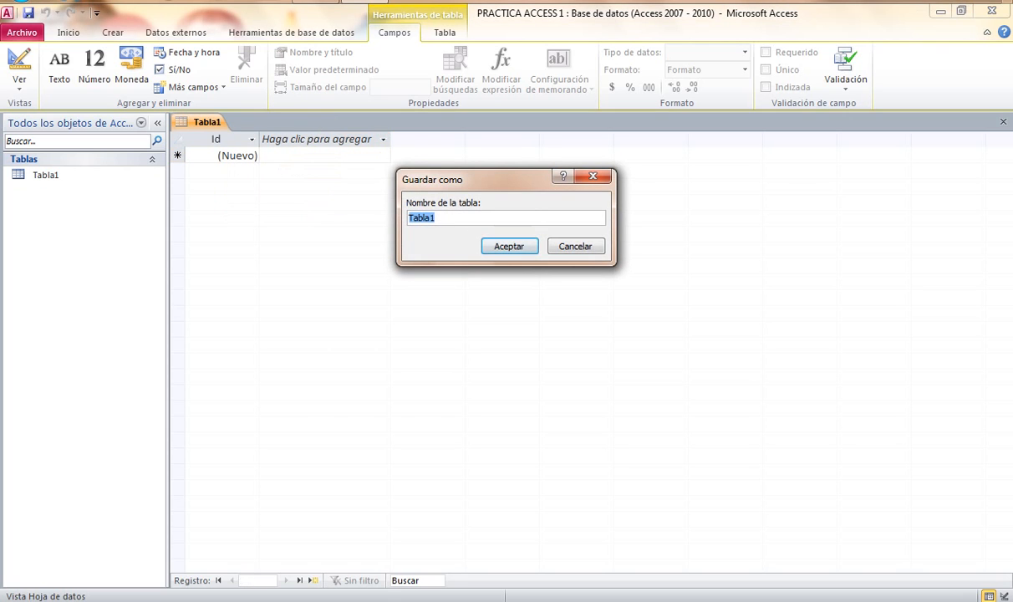
{"action": "key", "text": "Caps_Lock"}
{"action": "type", "text": "DATOS"}
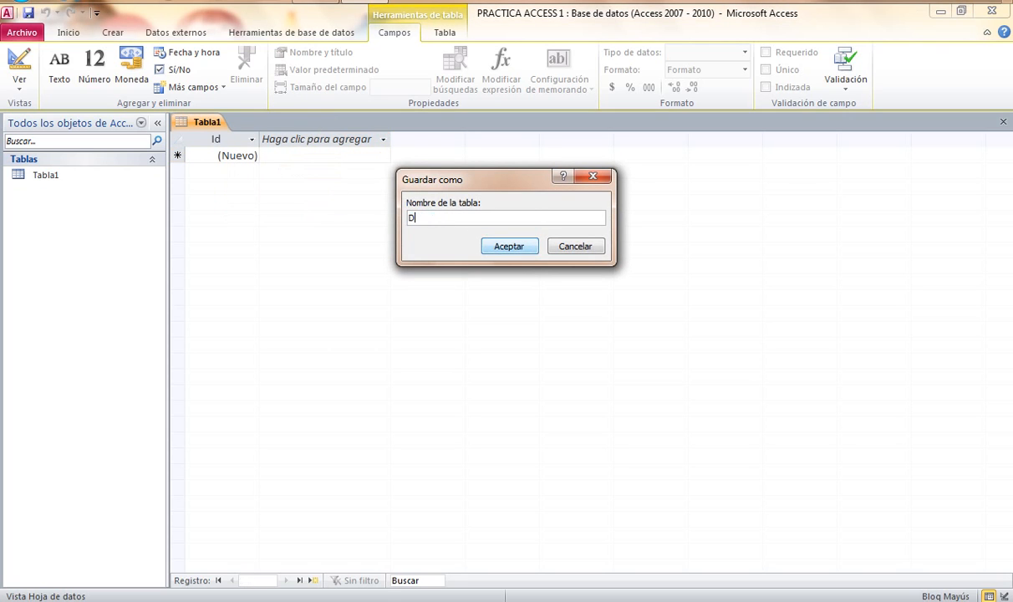
{"action": "type", "text": " GENERALES"}
{"action": "key", "text": "Return"}
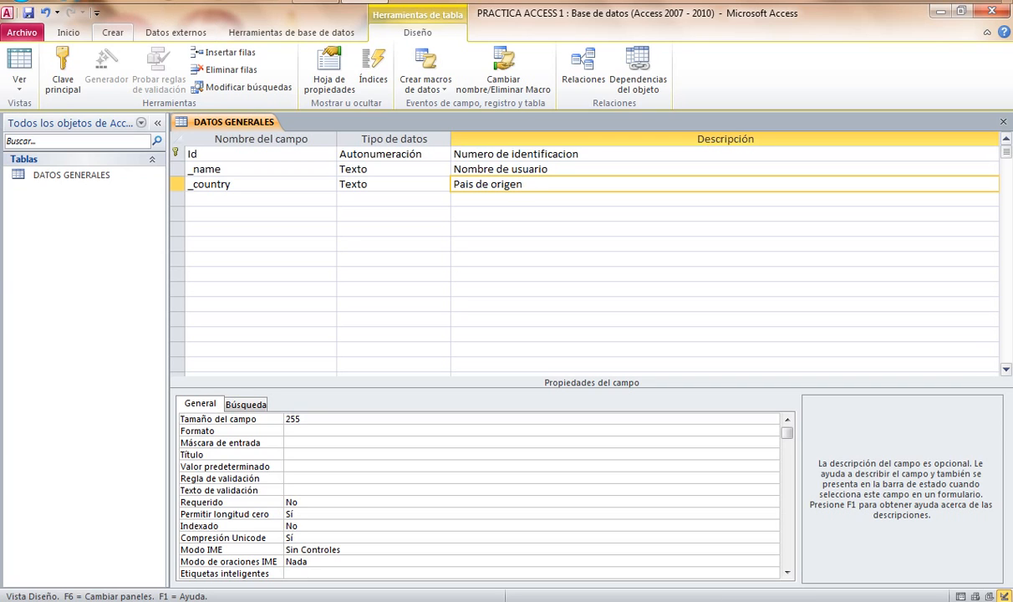
Step: Create a second table and save it as DATOS PERSONALES
{"action": "left_click", "coordinate": [113, 32]}
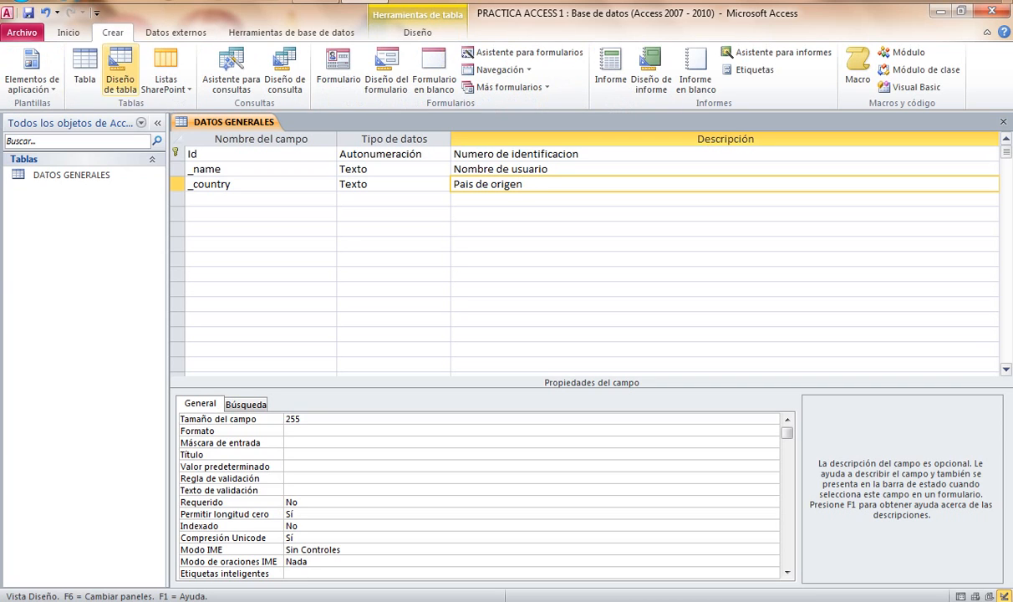
{"action": "left_click", "coordinate": [85, 74]}
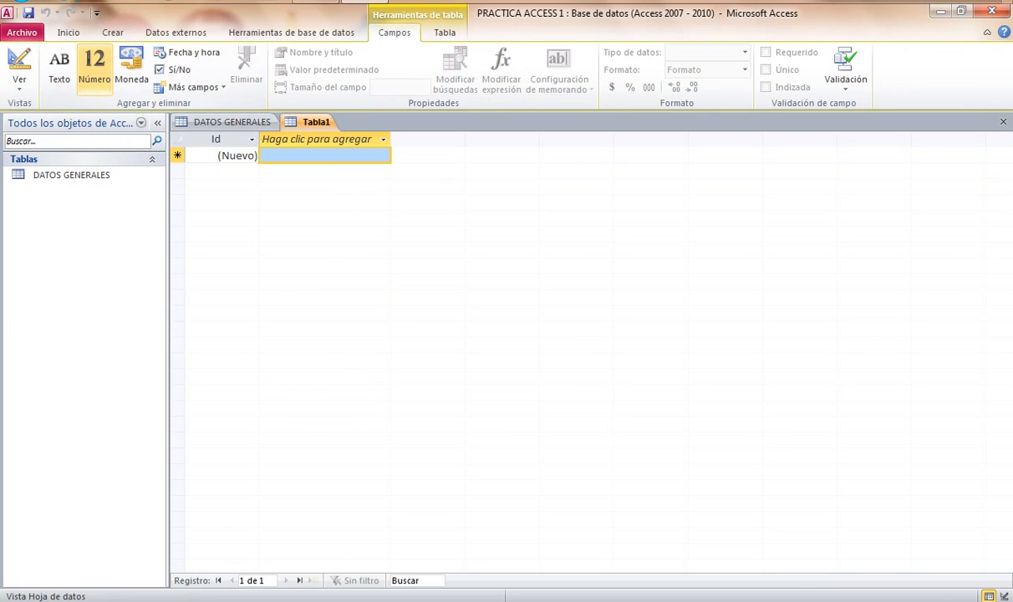
{"action": "key", "text": "ctrl+s"}
{"action": "key", "text": "Caps_Lock"}
{"action": "type", "text": "DATOS PERSONALES"}
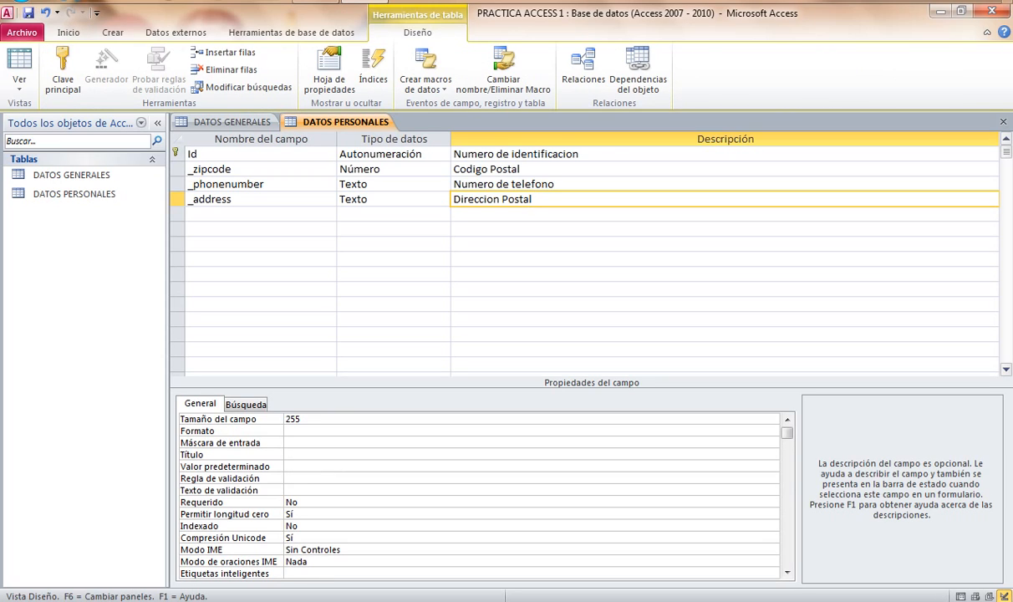
Step: Close all open tables and rename DATOS GENERALES as GENERALES and DATOS PERSONALES as PERSONAL
{"action": "right_click", "coordinate": [359, 122]}
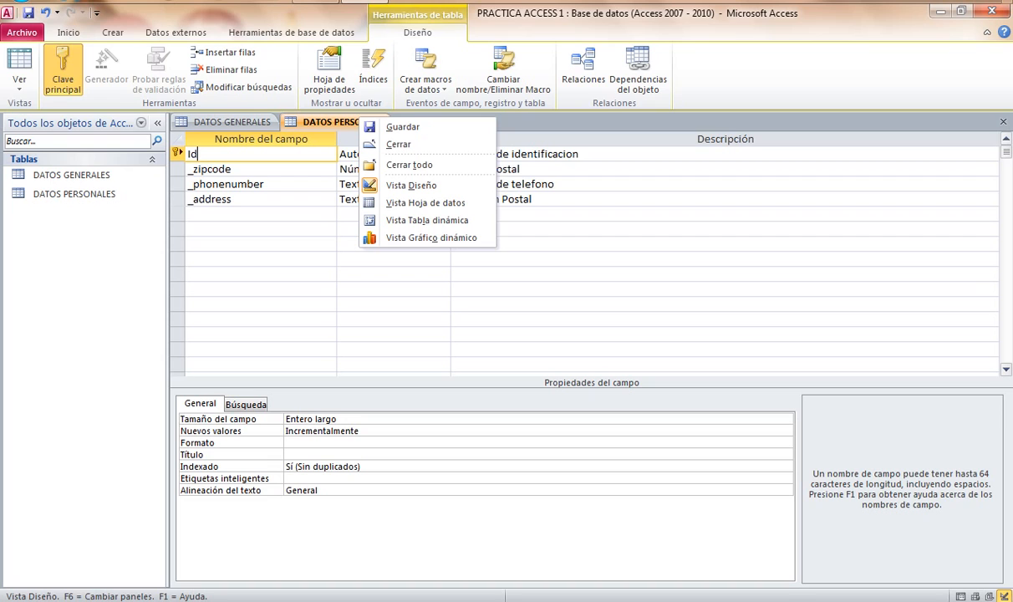
{"action": "left_click", "coordinate": [409, 164]}
{"action": "right_click", "coordinate": [64, 176]}
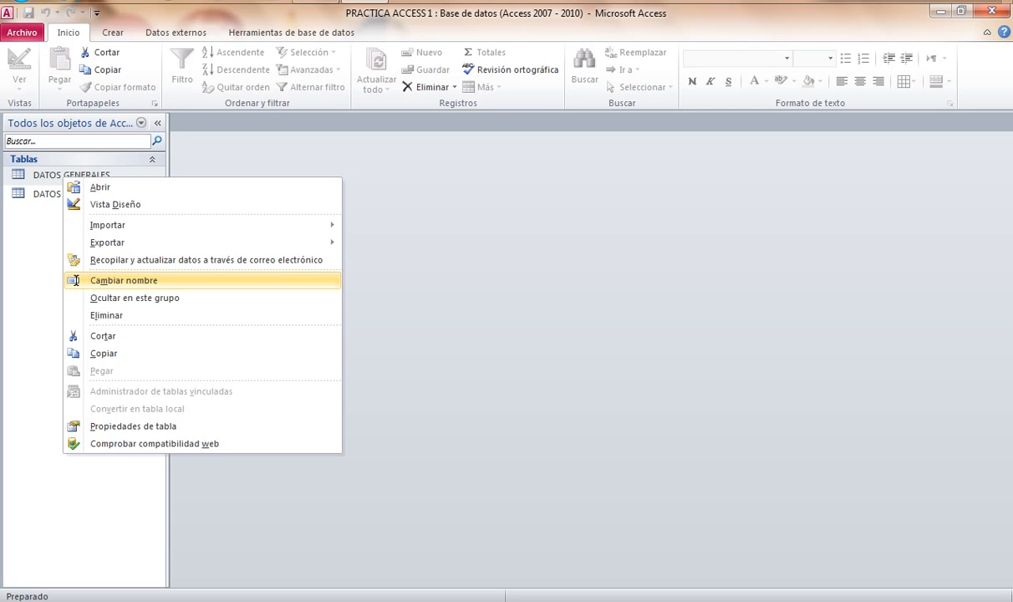
{"action": "left_click", "coordinate": [124, 280]}
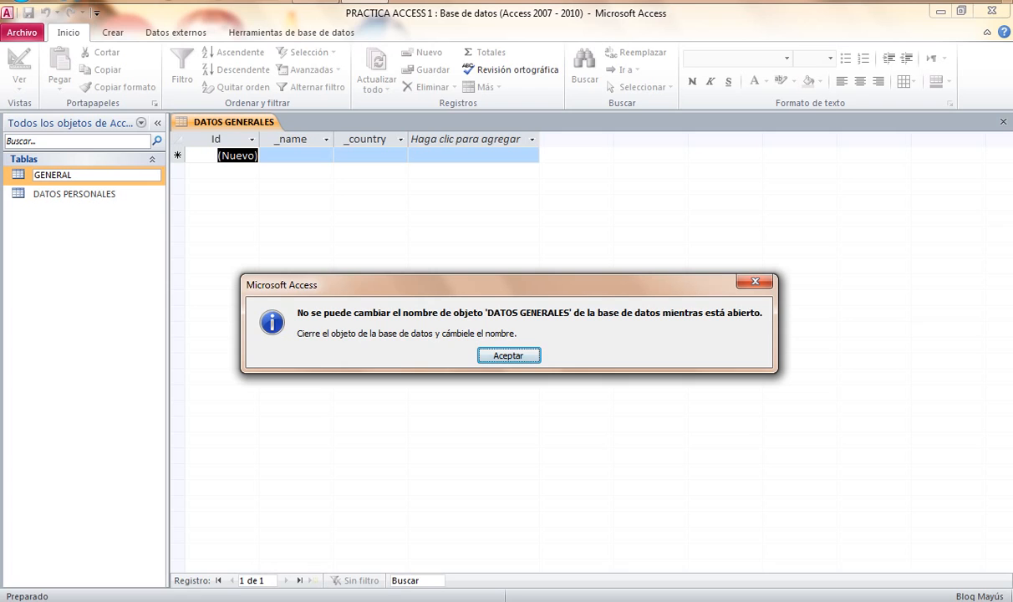
{"action": "key", "text": "Return"}
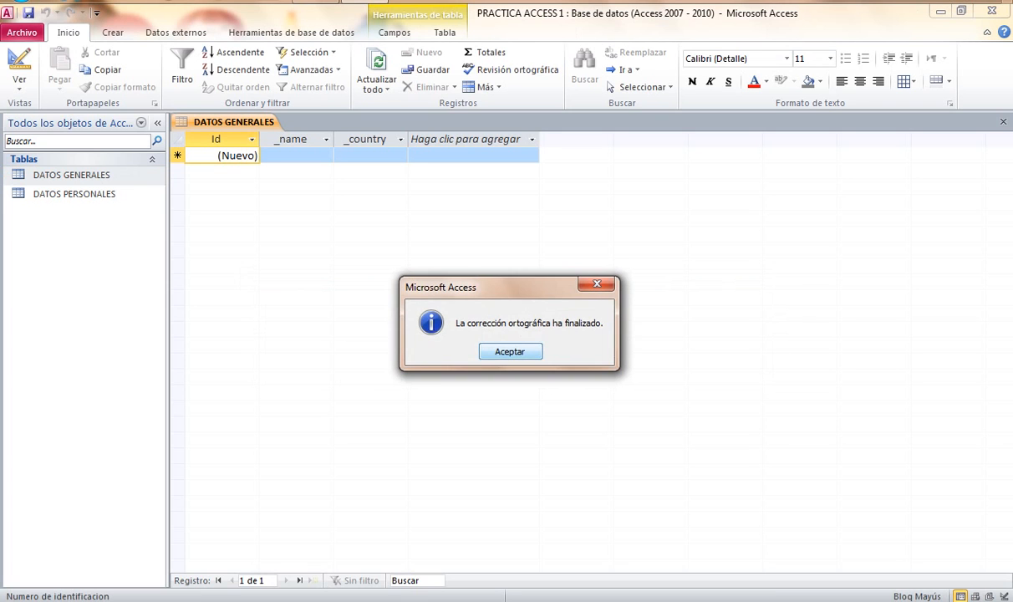
{"action": "key", "text": "Return"}
{"action": "key", "text": "Tab"}
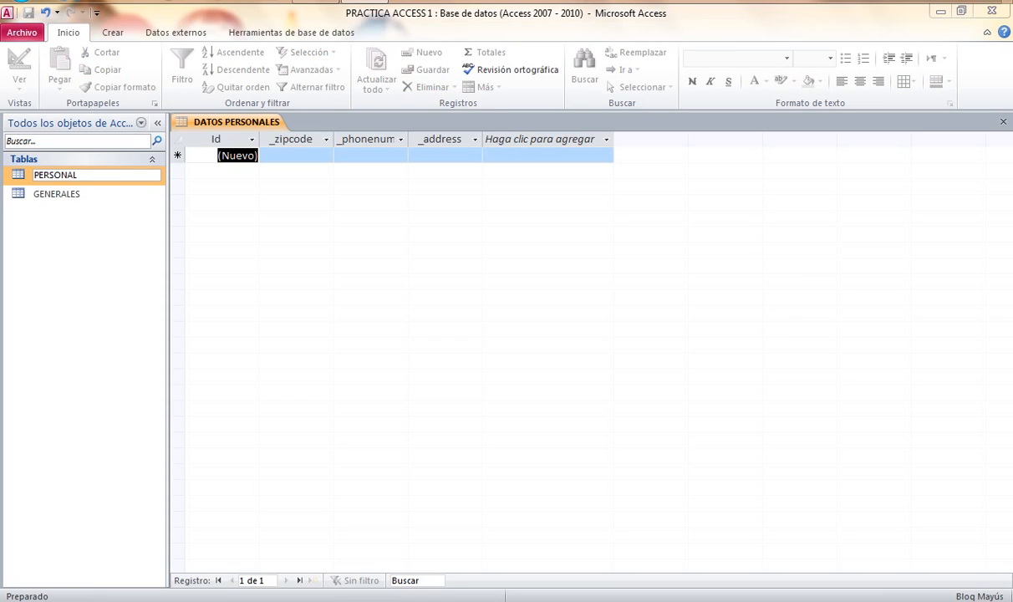
{"action": "key", "text": "Return"}
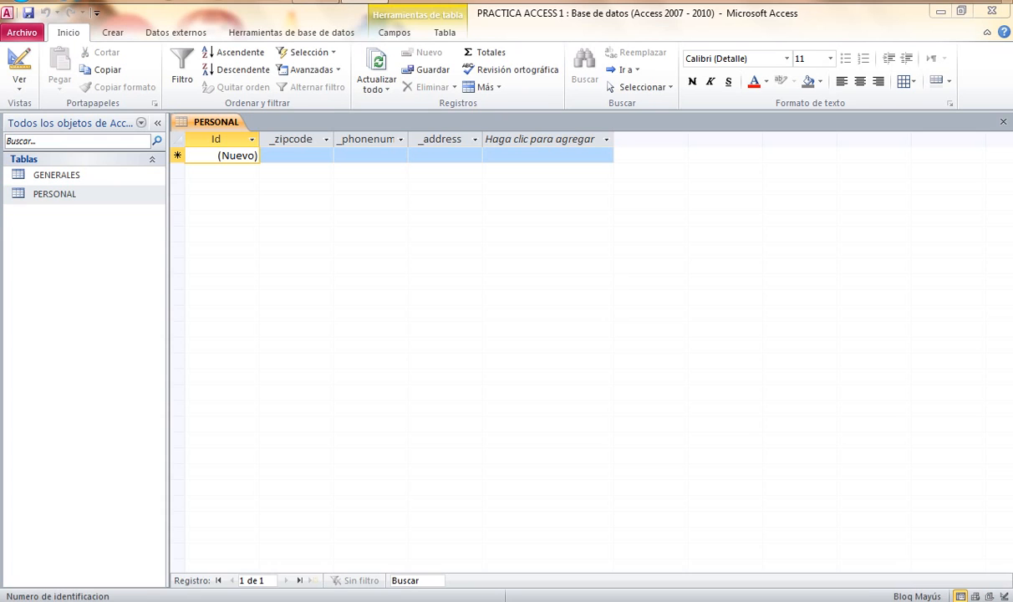
Step: Run a spelling check on the GENERALES table
{"action": "key", "text": "F7"}
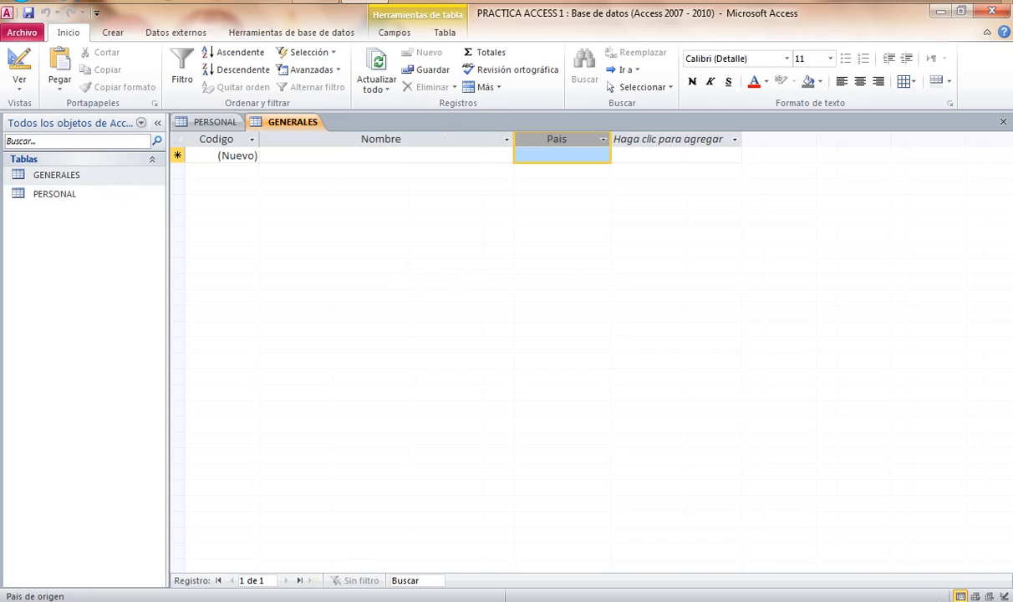
{"action": "key", "text": "F7"}
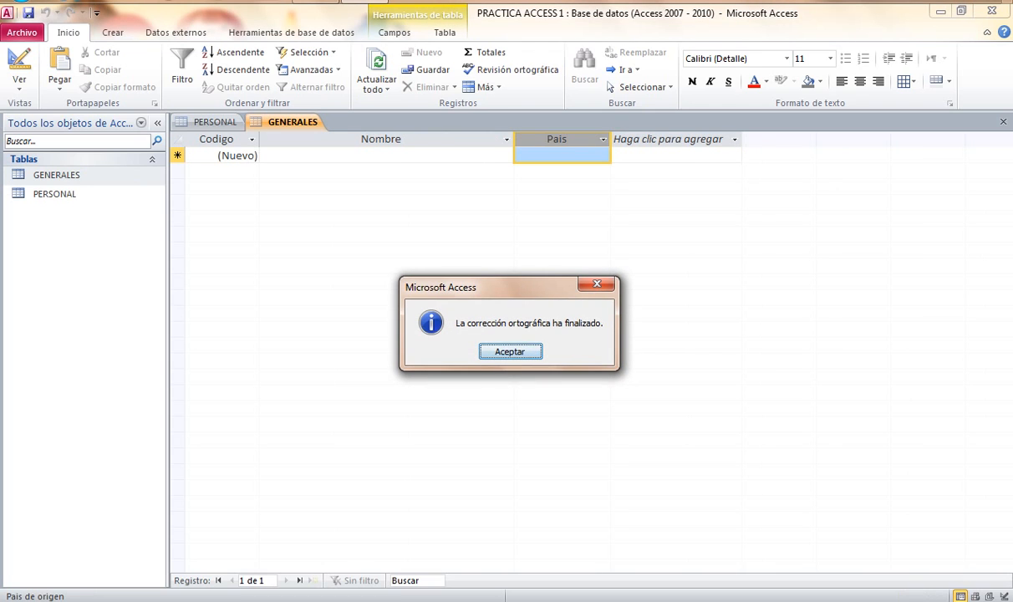
{"action": "key", "text": "Return"}
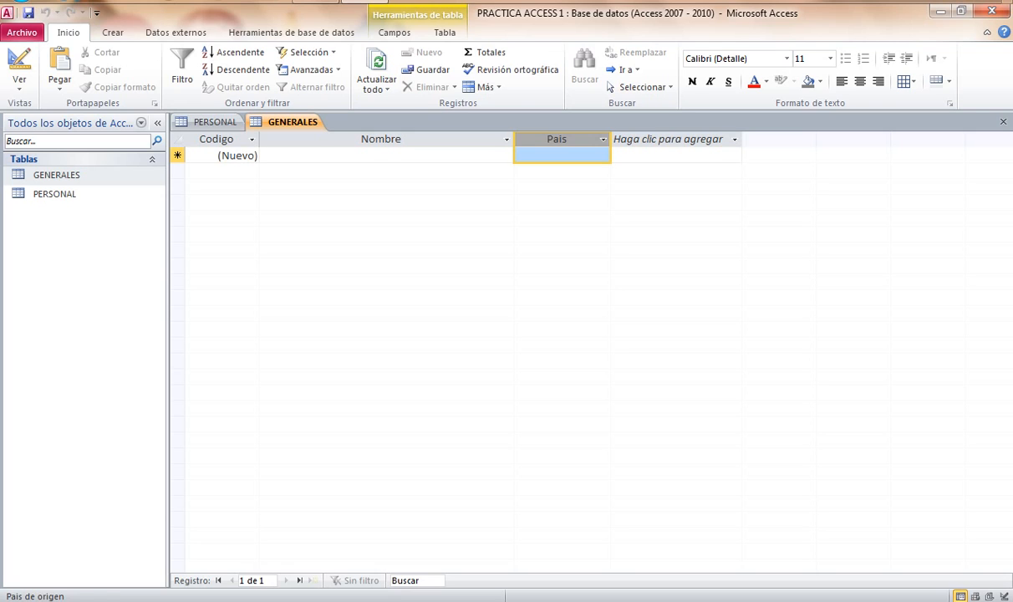
Step: Look at the field commands, including renaming, available for the Codigo column in the GENERALES table
{"action": "left_click", "coordinate": [217, 140]}
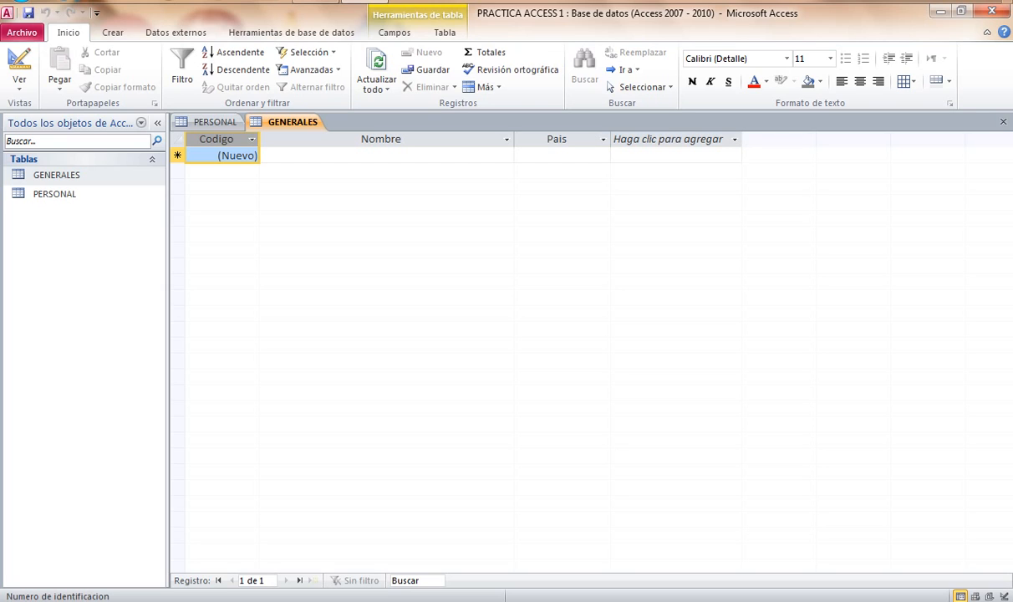
{"action": "right_click", "coordinate": [232, 140]}
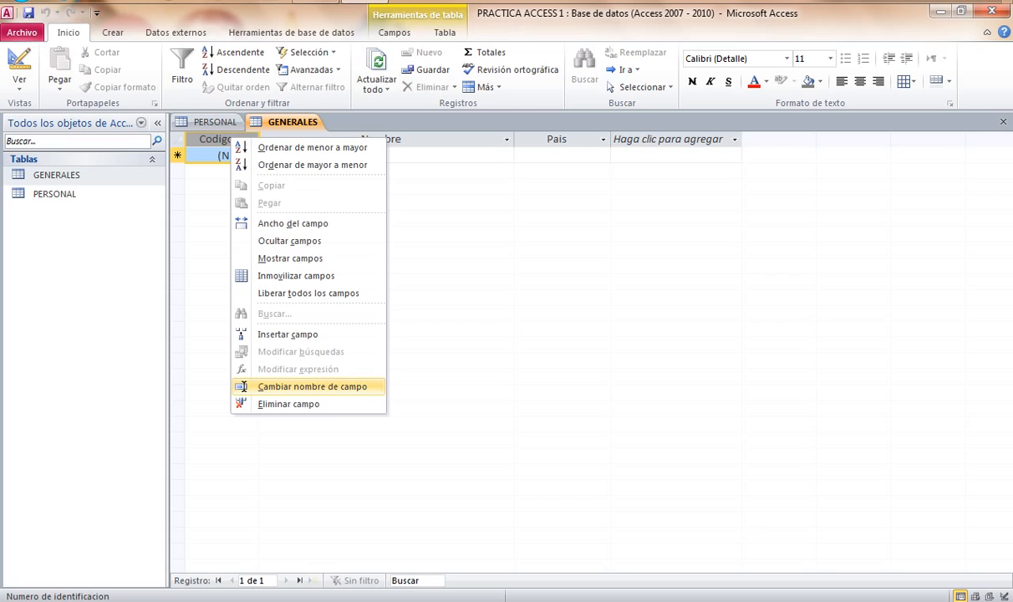
{"action": "key", "text": "Up"}
{"action": "key", "text": "Up"}
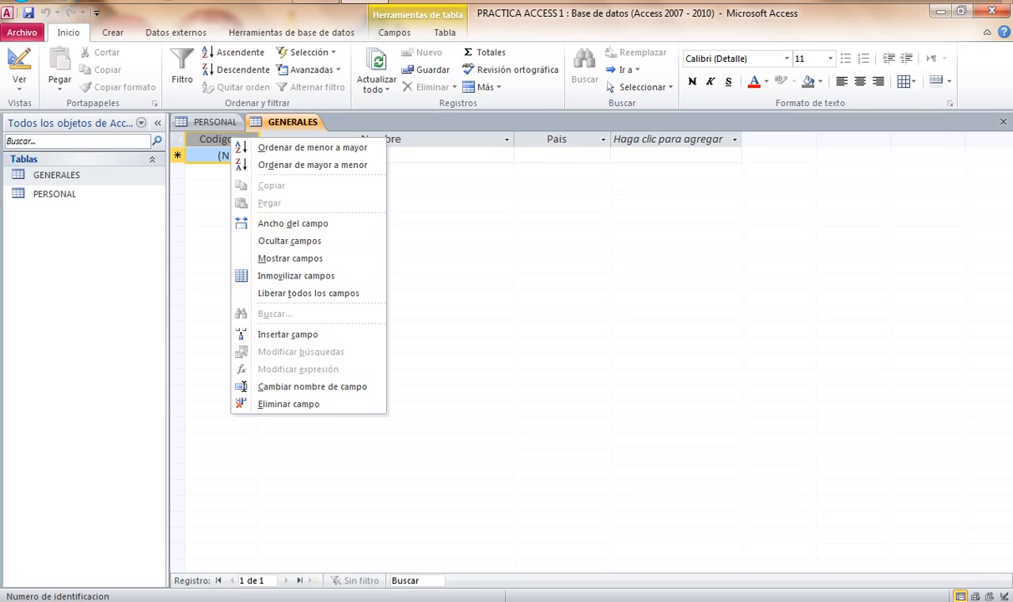
{"action": "key", "text": "Escape"}
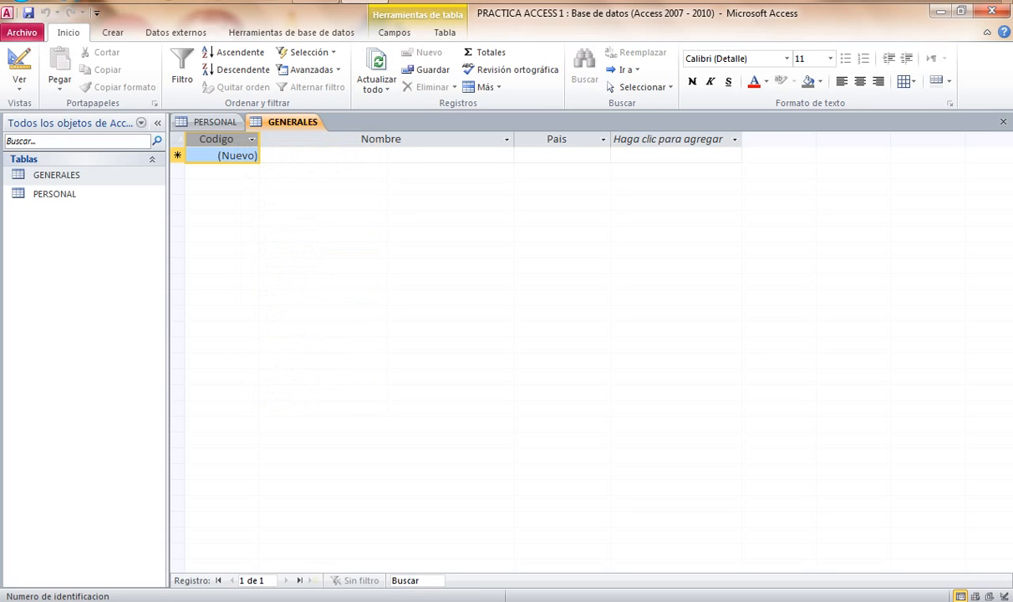
Step: Check the column width settings of the Nombre and Pais fields in the GENERALES table
{"action": "right_click", "coordinate": [412, 143]}
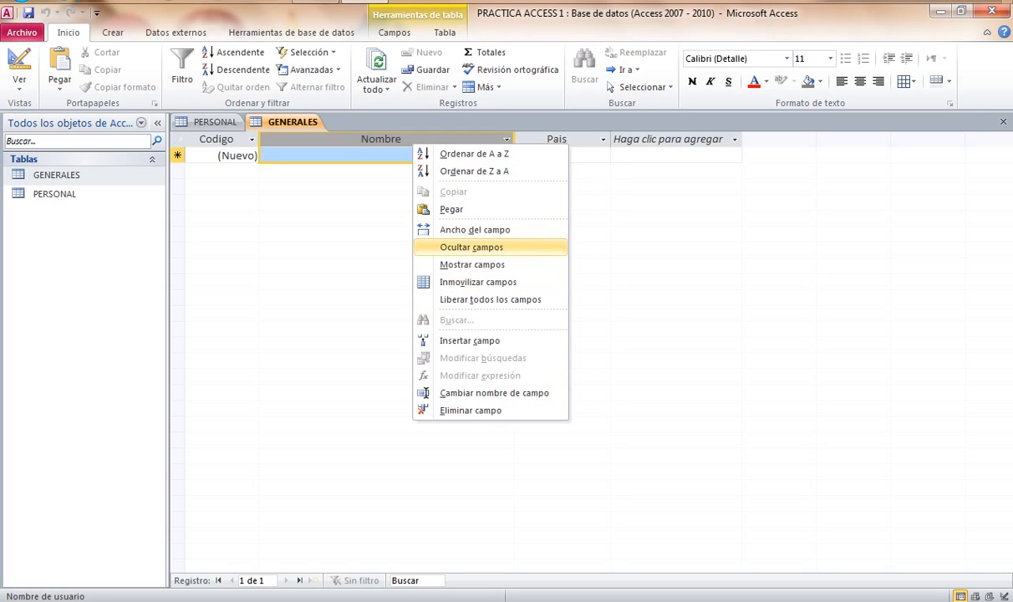
{"action": "left_click", "coordinate": [475, 230]}
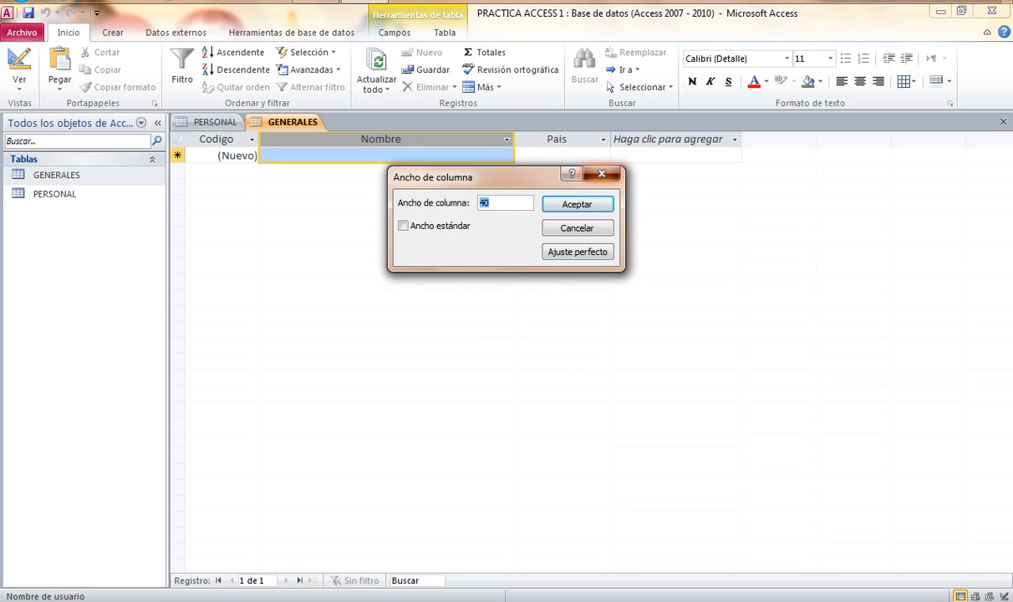
{"action": "key", "text": "Return"}
{"action": "right_click", "coordinate": [577, 140]}
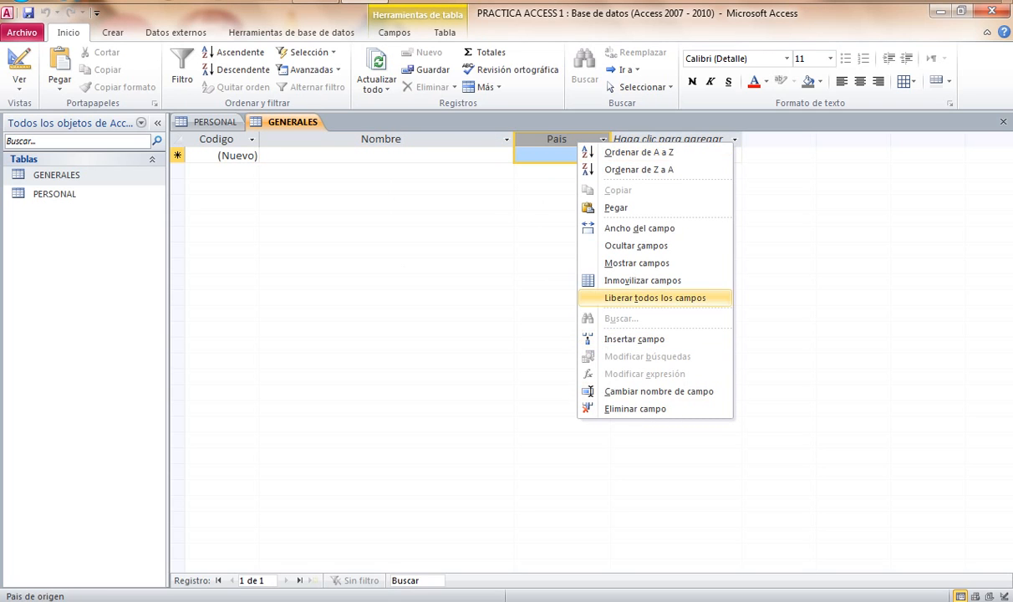
{"action": "left_click", "coordinate": [639, 227]}
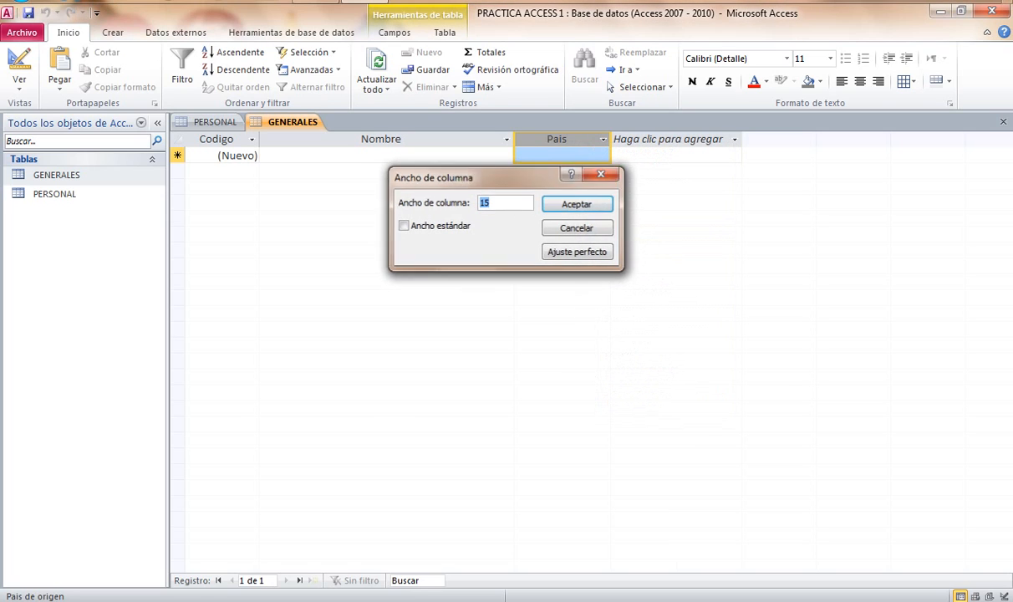
{"action": "left_click", "coordinate": [577, 228]}
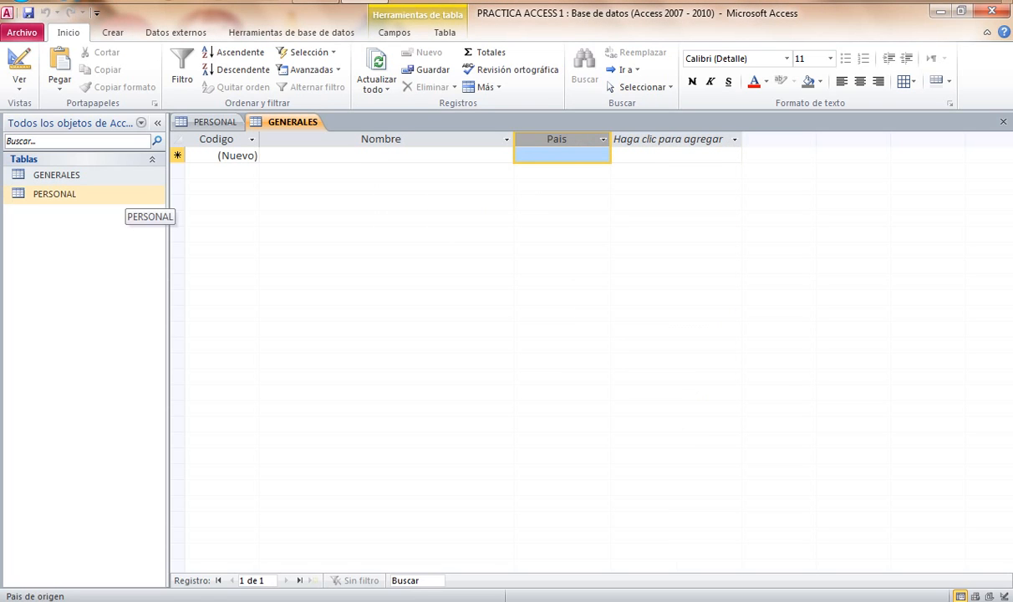
Step: Open the PERSONAL table and run a spelling check on it
{"action": "left_click", "coordinate": [125, 195]}
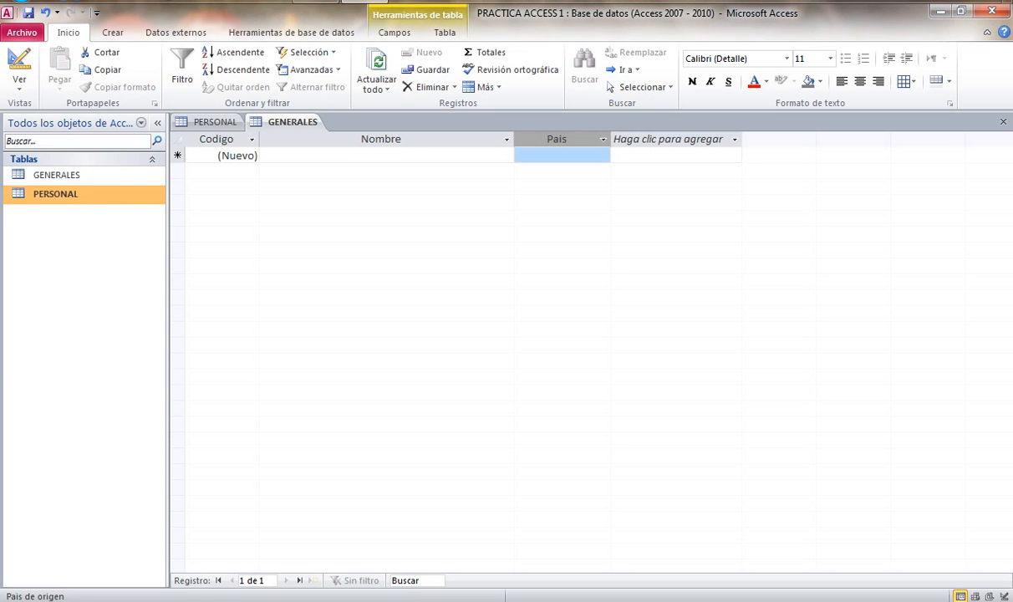
{"action": "key", "text": "F7"}
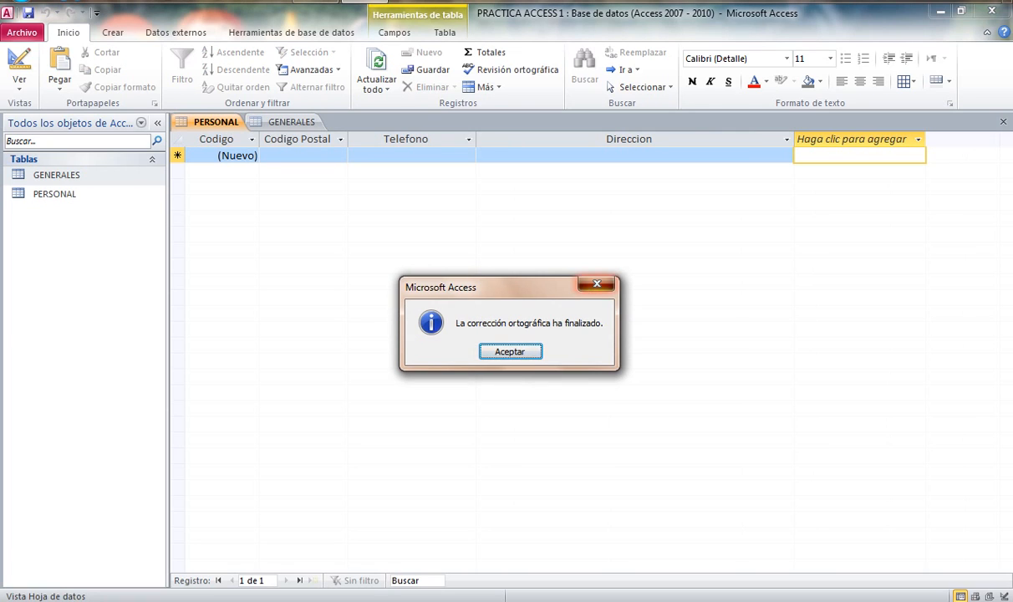
{"action": "key", "text": "Return"}
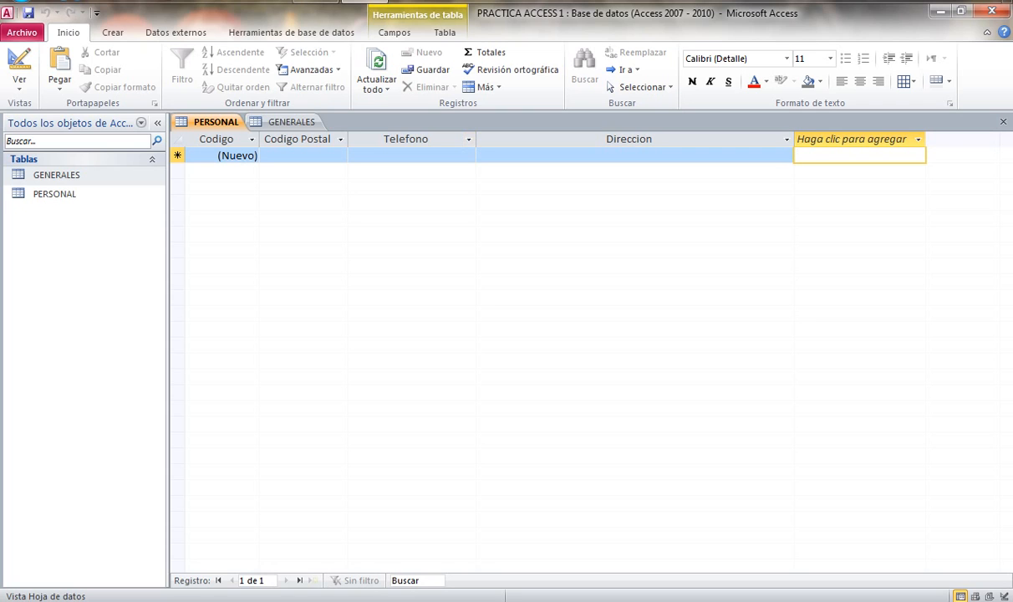
Step: Inspect the field names, data types and descriptions of the GENERALES table in Design view
{"action": "left_click", "coordinate": [291, 122]}
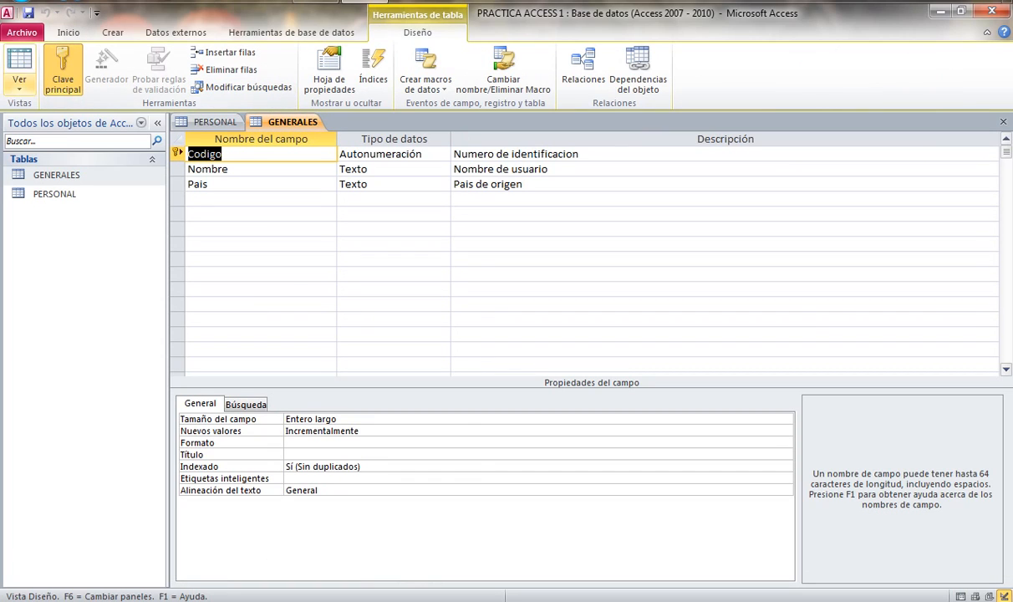
{"action": "left_click", "coordinate": [18, 83]}
{"action": "key", "text": "Escape"}
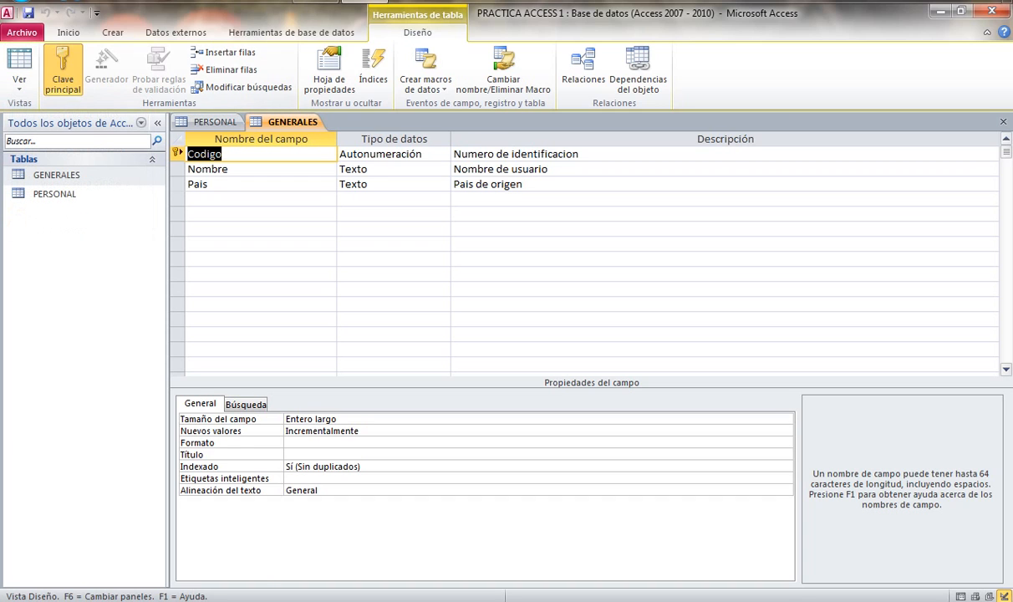
Step: Go to the PERSONAL table's design and switch it back to Datasheet view
{"action": "left_click", "coordinate": [215, 122]}
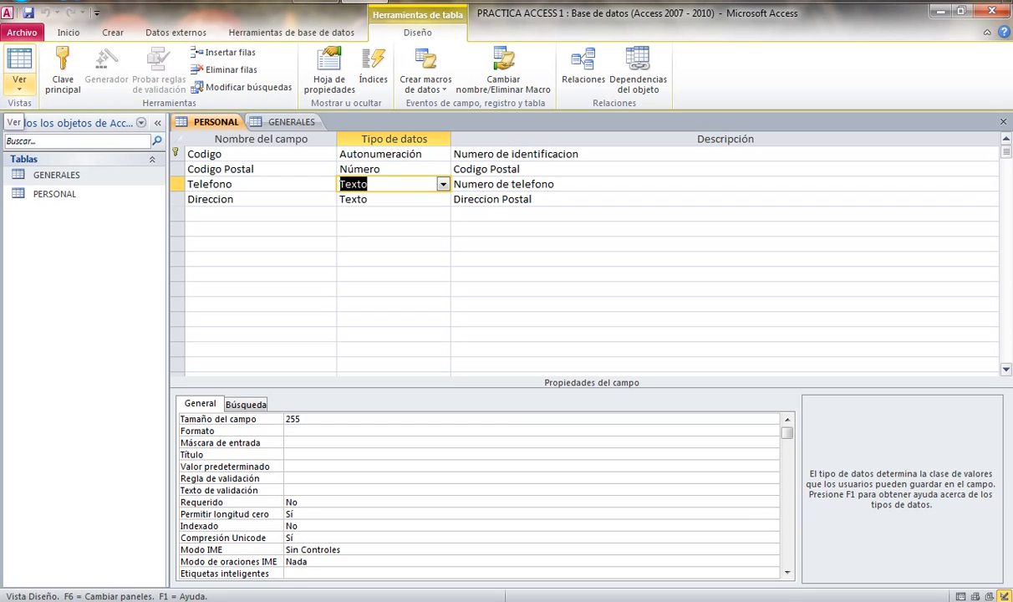
{"action": "left_click", "coordinate": [19, 83]}
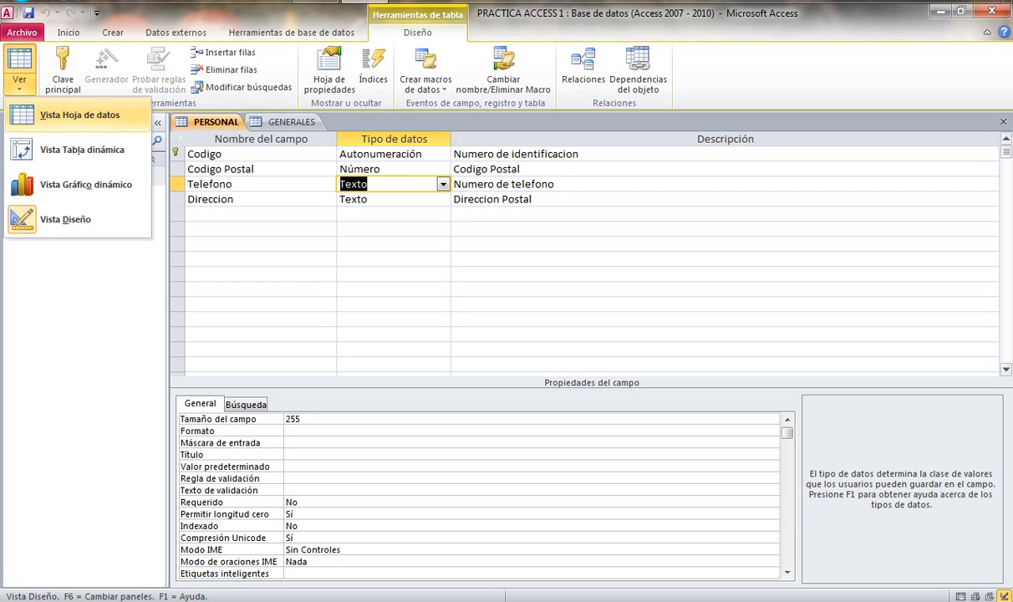
{"action": "left_click", "coordinate": [80, 115]}
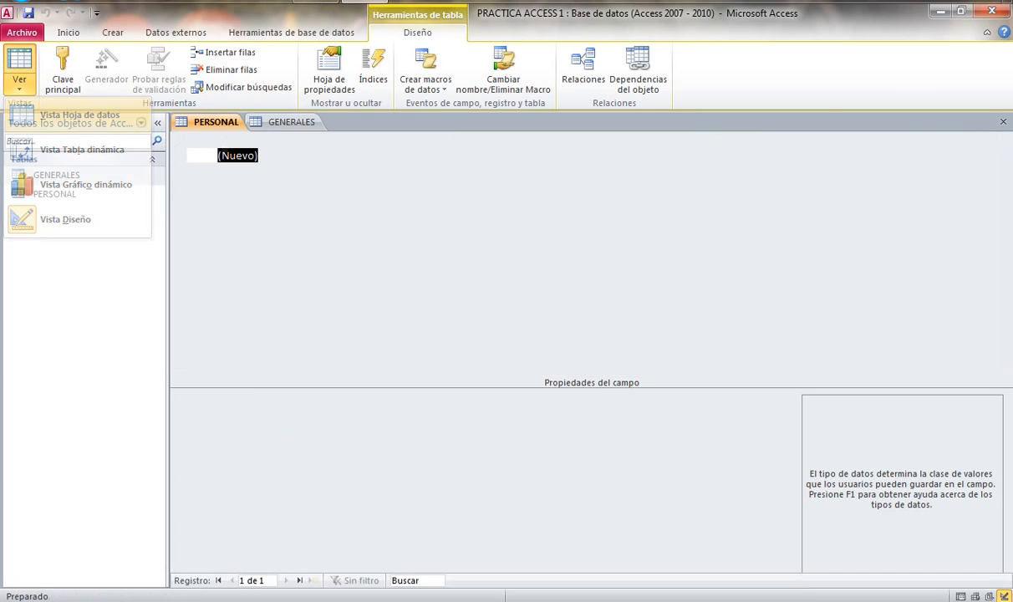
Step: Open the GENERALES table and run a Spanish spelling check on its records, closing it without making corrections
{"action": "double_click", "coordinate": [56, 175]}
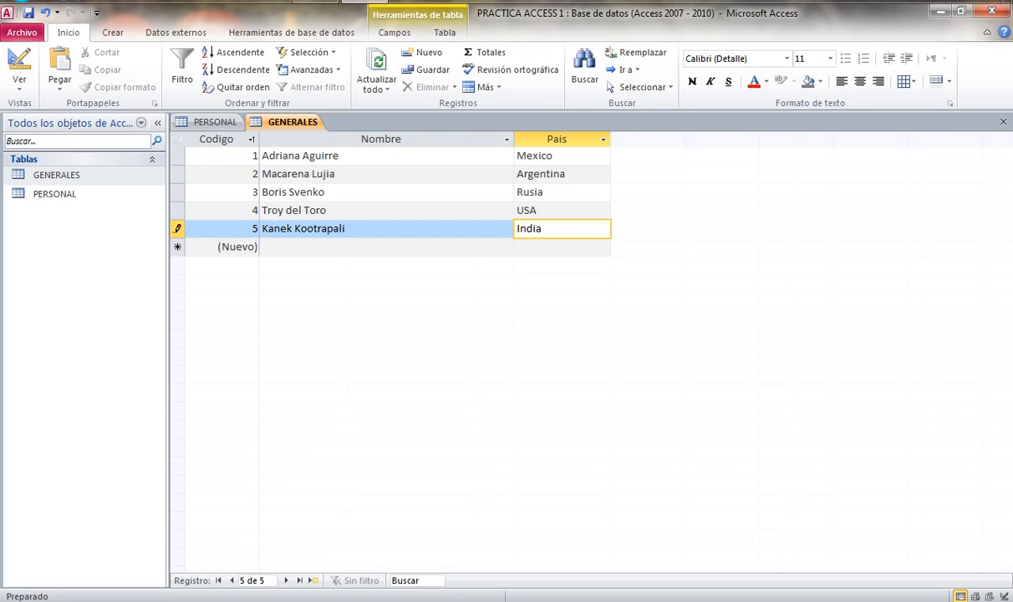
{"action": "key", "text": "F7"}
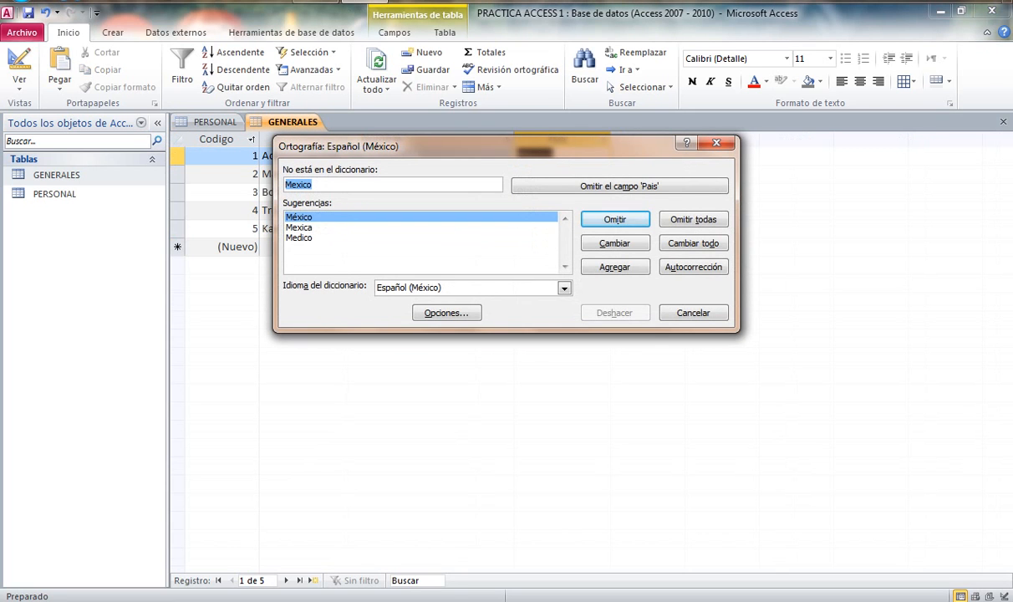
{"action": "key", "text": "Escape"}
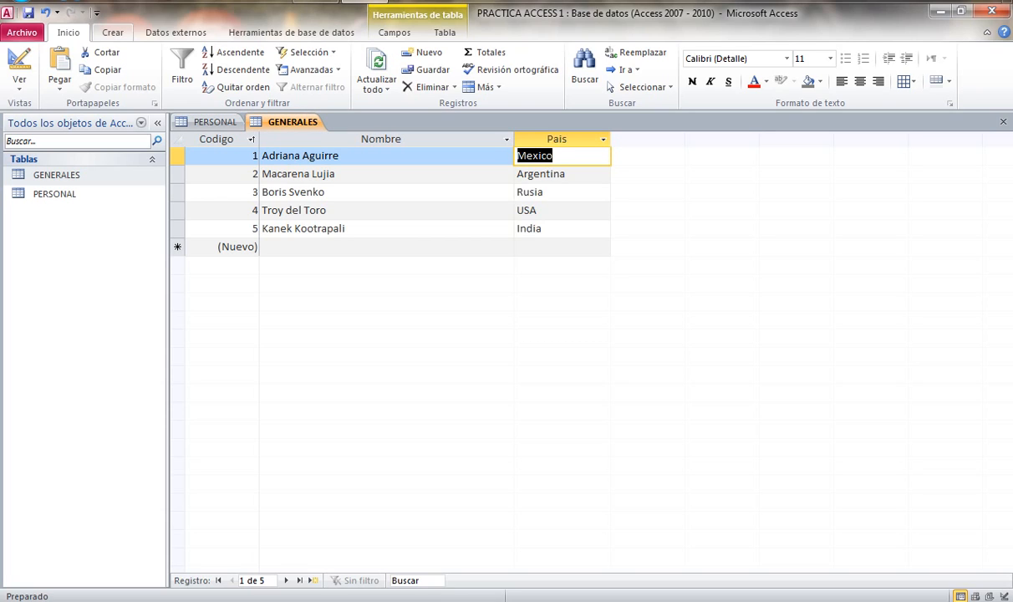
{"action": "left_click", "coordinate": [19, 81]}
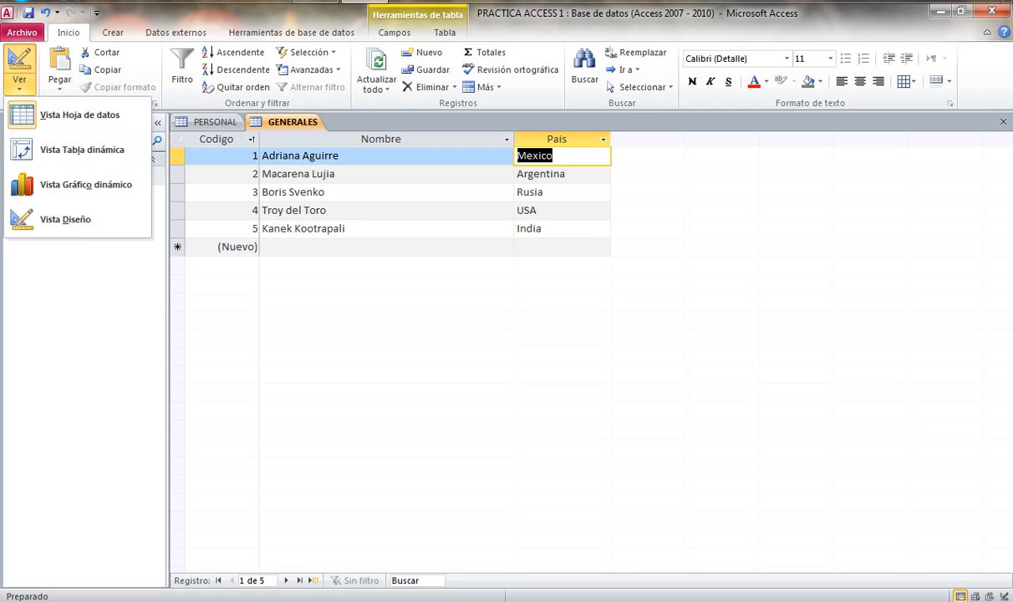
{"action": "key", "text": "Escape"}
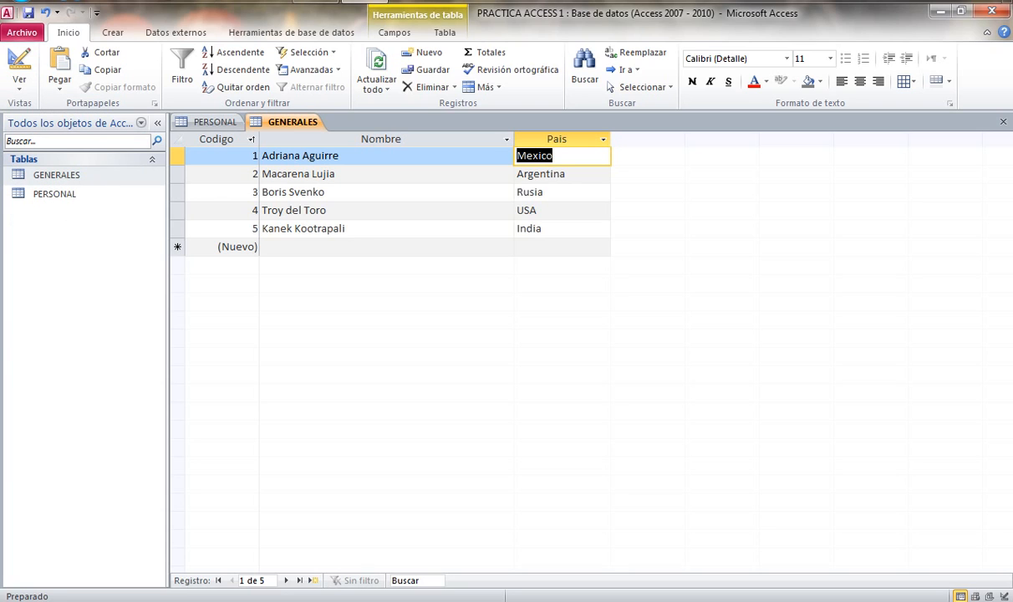
Step: Run a spelling check on the PERSONAL table and close it without correcting any Direccion entry
{"action": "left_click", "coordinate": [215, 122]}
{"action": "key", "text": "F7"}
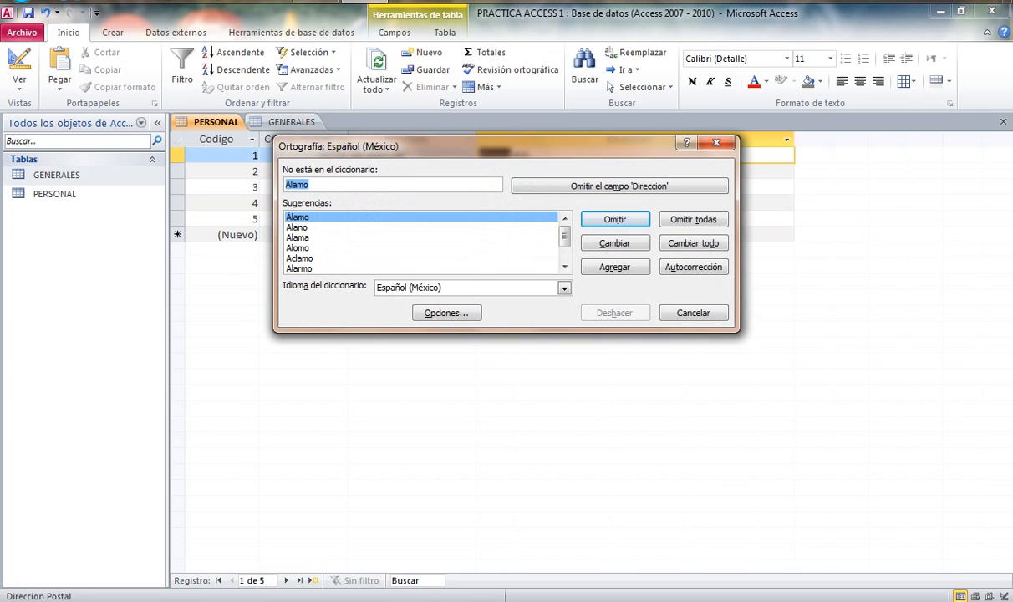
{"action": "left_click", "coordinate": [716, 143]}
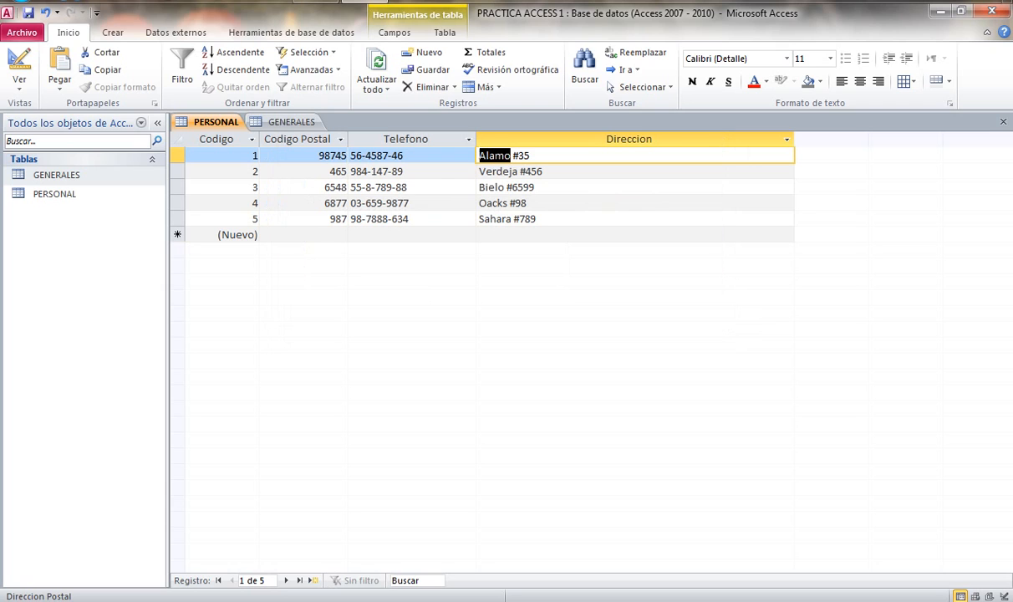
Step: Save a copy of the PERSONAL table as a table object named Copia de PERSONAL
{"action": "left_click", "coordinate": [22, 31]}
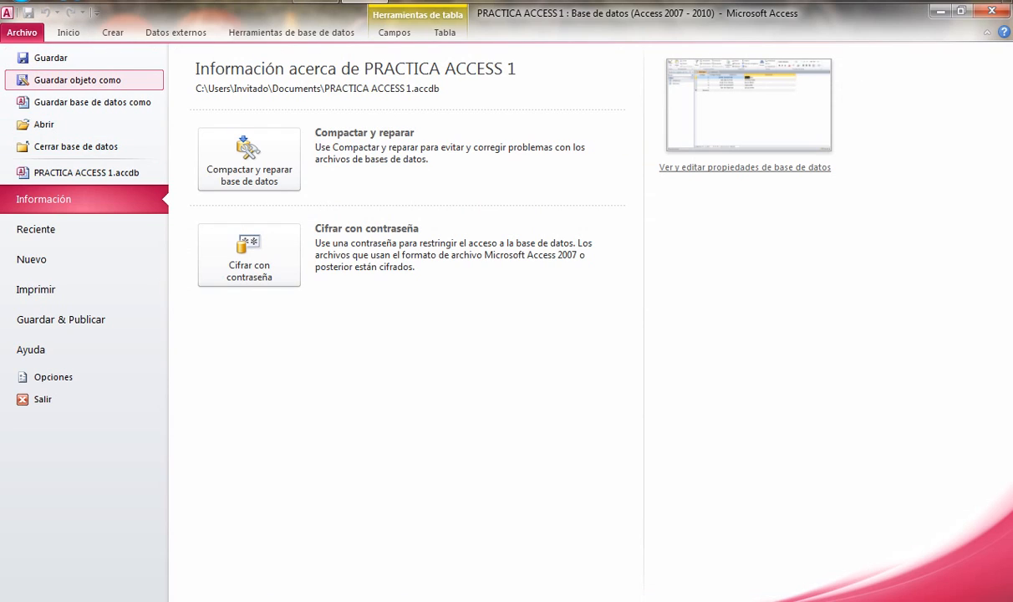
{"action": "left_click", "coordinate": [77, 79]}
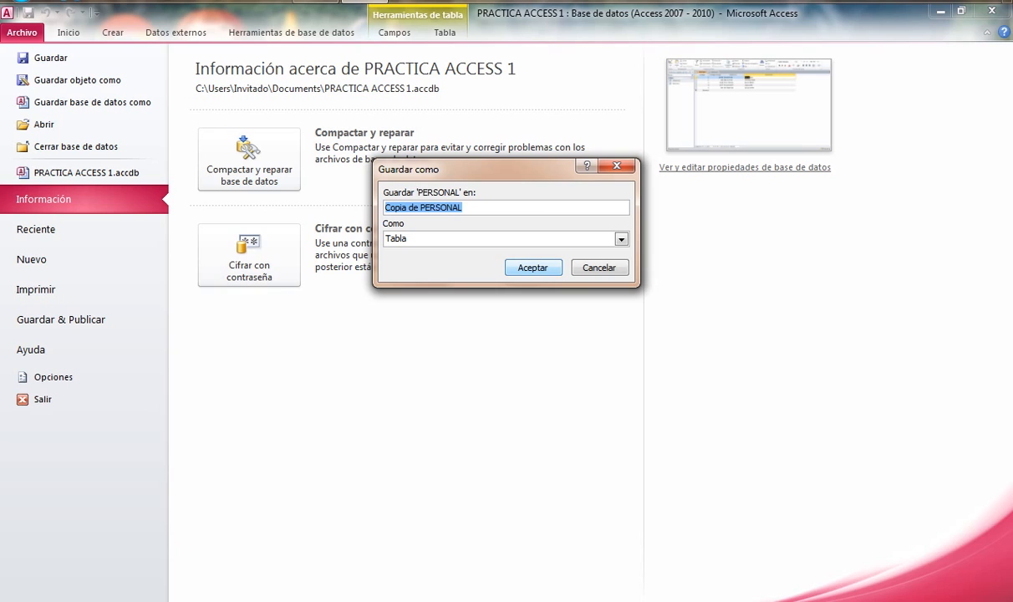
{"action": "left_click", "coordinate": [532, 267]}
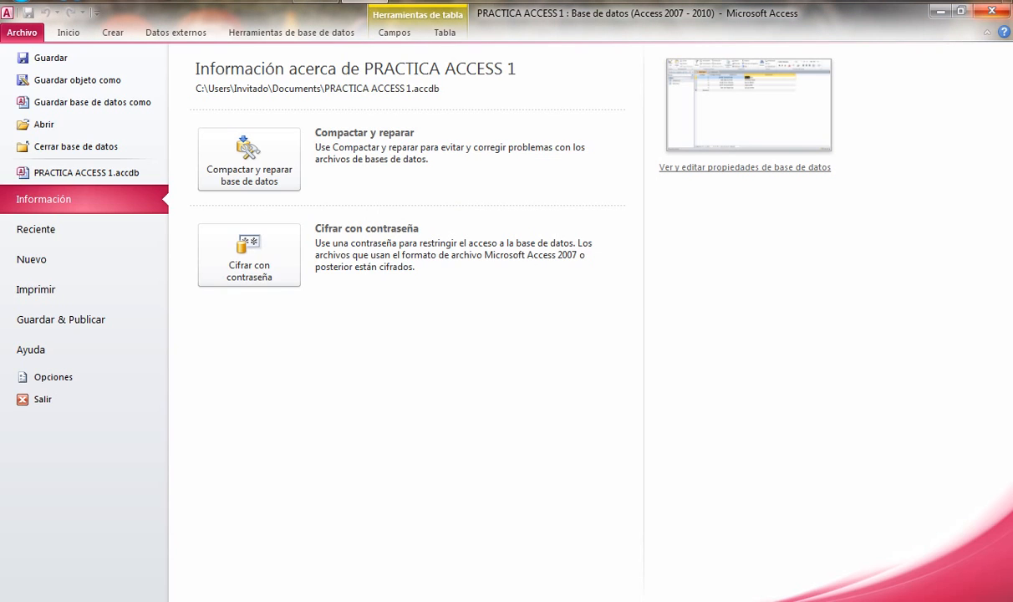
Step: Close the database program, saving the design changes to the GENERALES table
{"action": "left_click", "coordinate": [992, 11]}
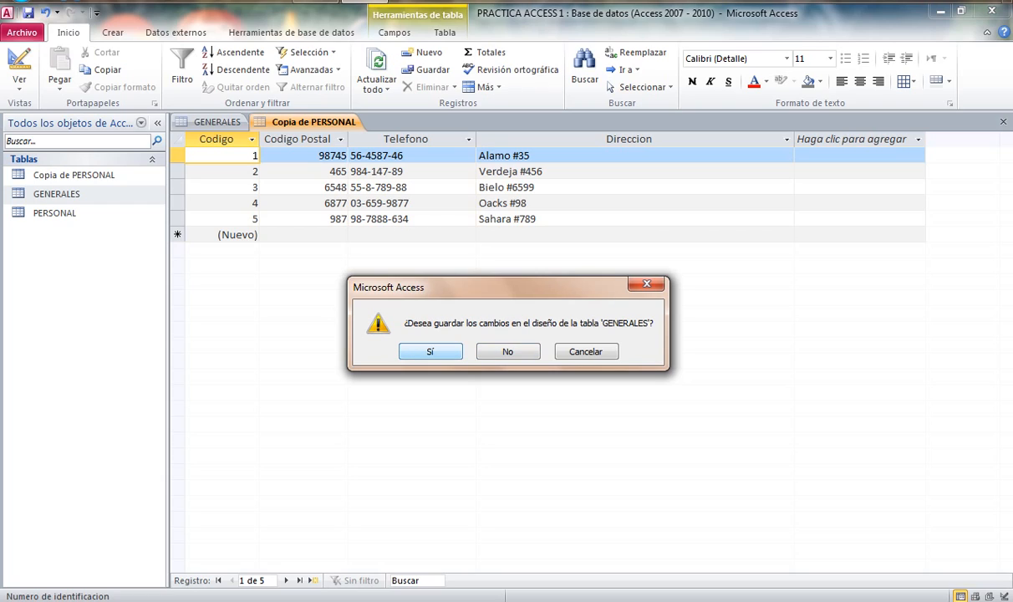
{"action": "left_click", "coordinate": [430, 351]}
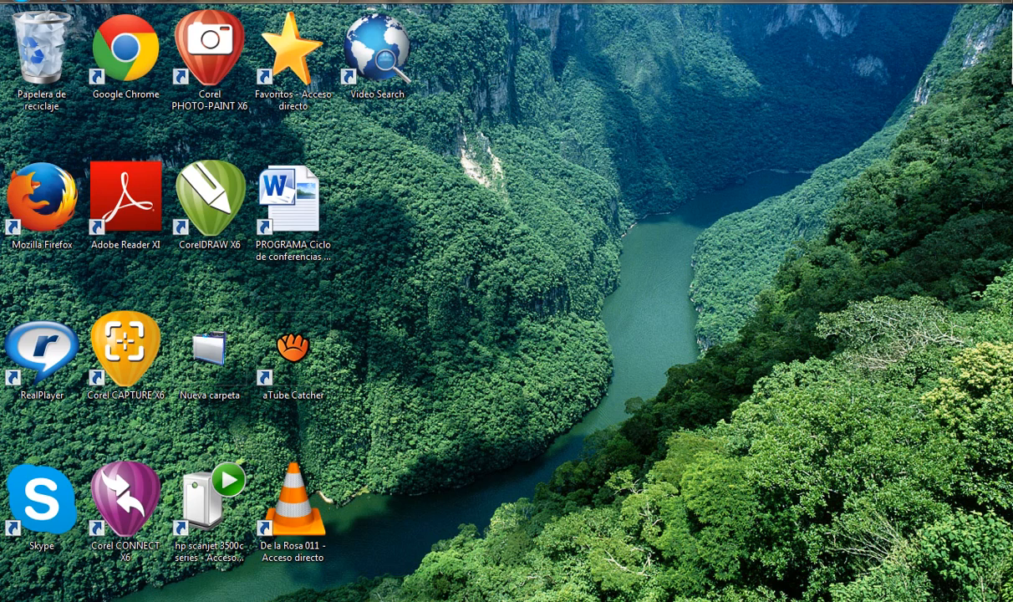